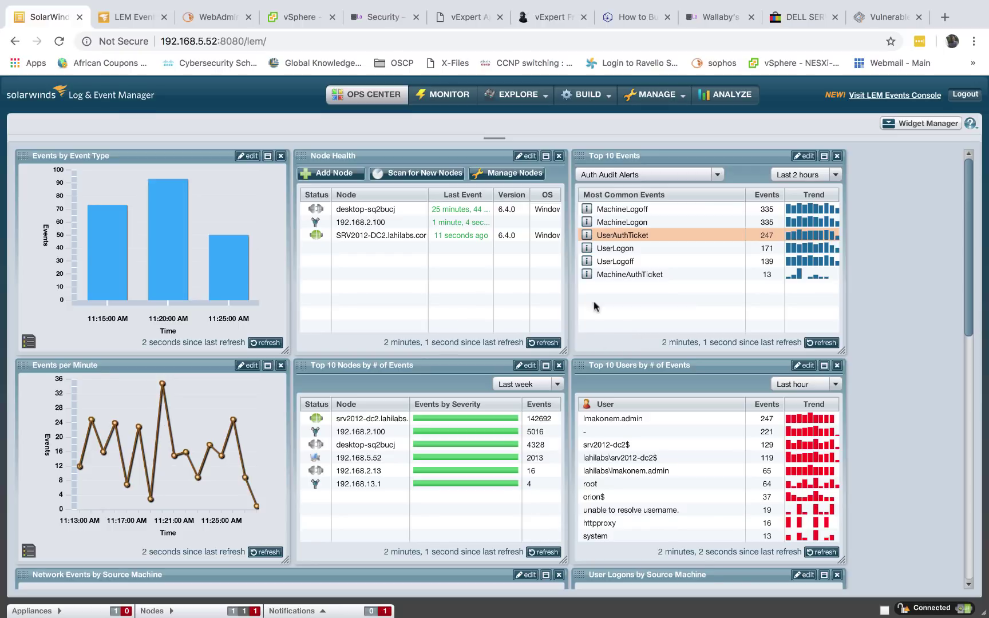
{"action": "left_click", "coordinate": [123, 17]}
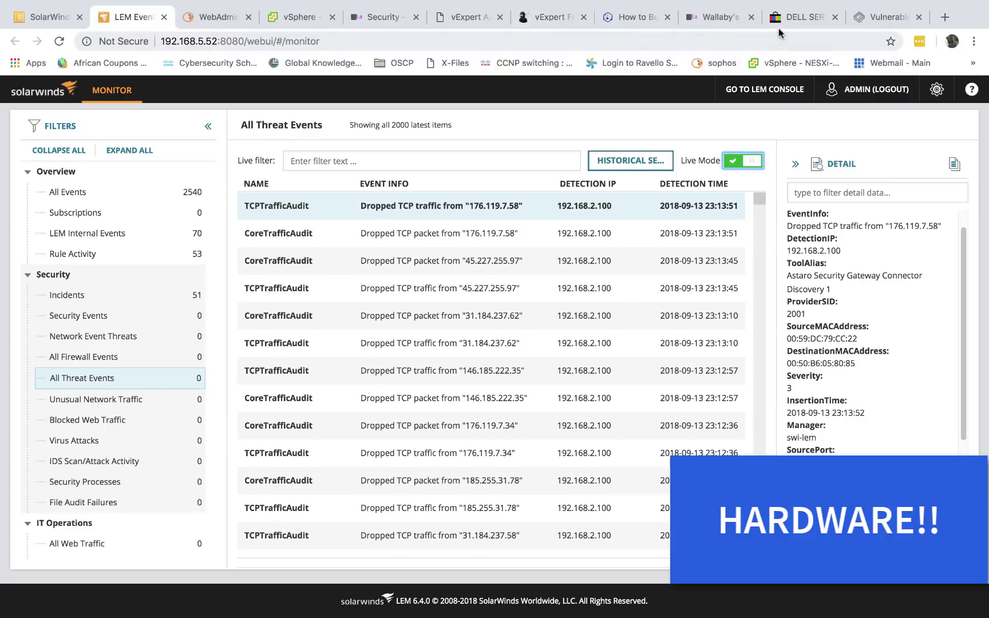
Show eBay's DELL SERVER results in Computer Servers, with PowerEdge R710 listings from $236.80
{"action": "left_click", "coordinate": [799, 19]}
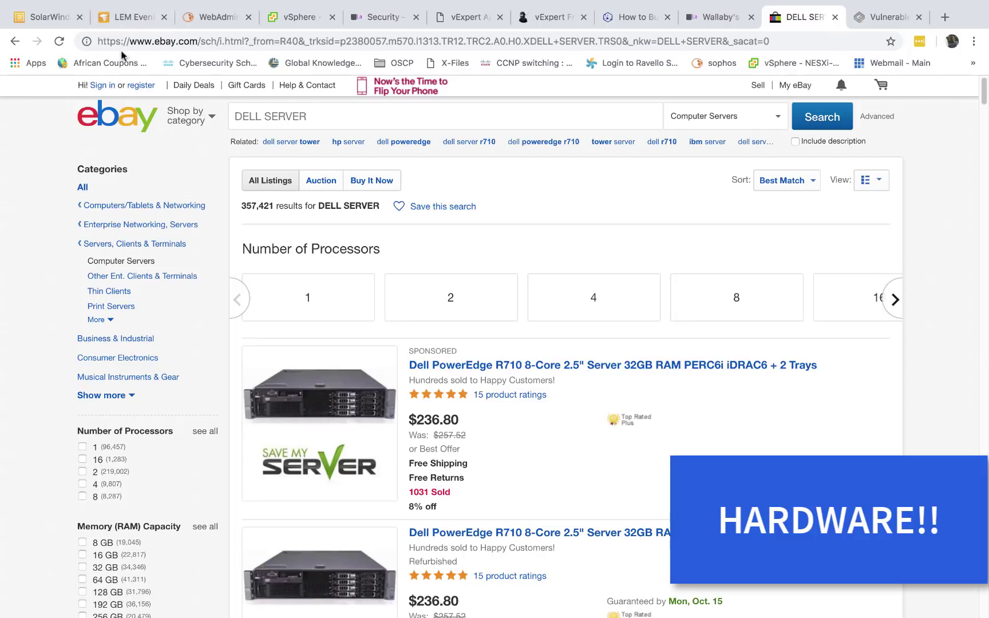
Review the PowerEdge R710 host 192.168.5.30's CPU and memory capacity, then return to eBay listings
{"action": "left_click", "coordinate": [300, 16]}
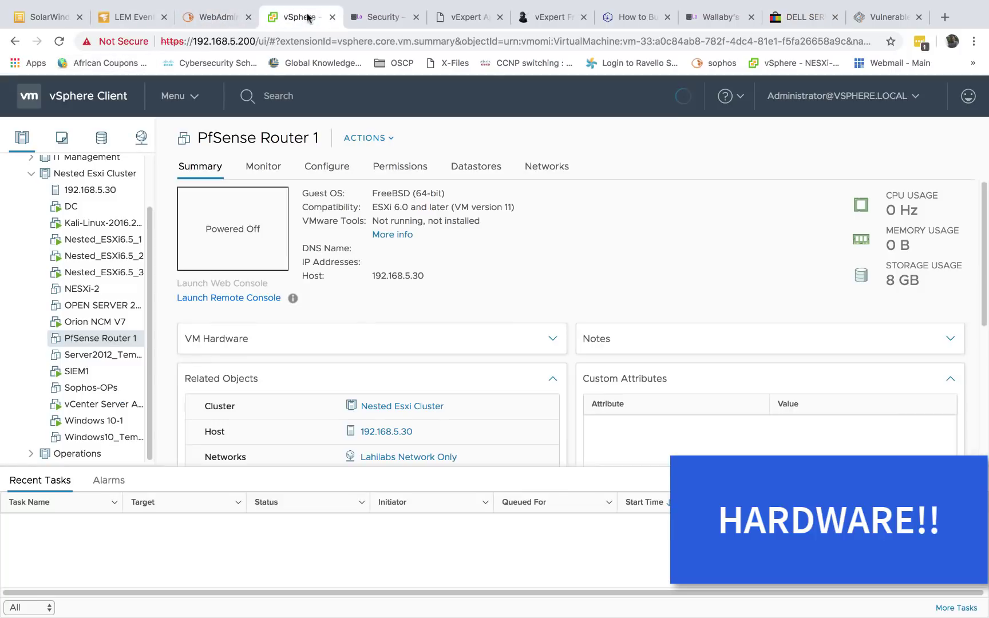
{"action": "left_click", "coordinate": [85, 190]}
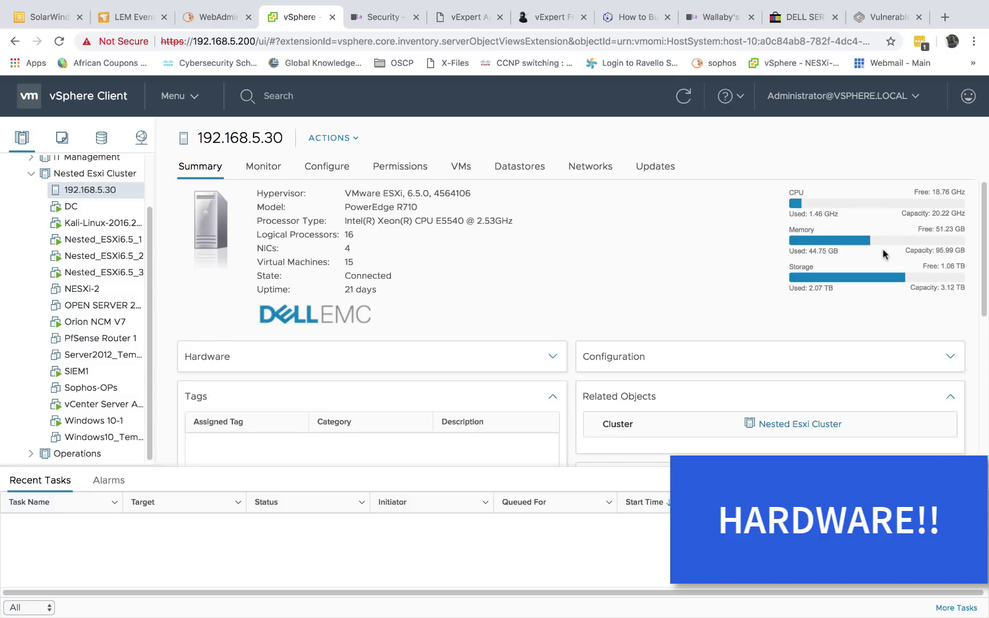
{"action": "left_click_drag", "start_coordinate": [967, 250], "coordinate": [931, 251]}
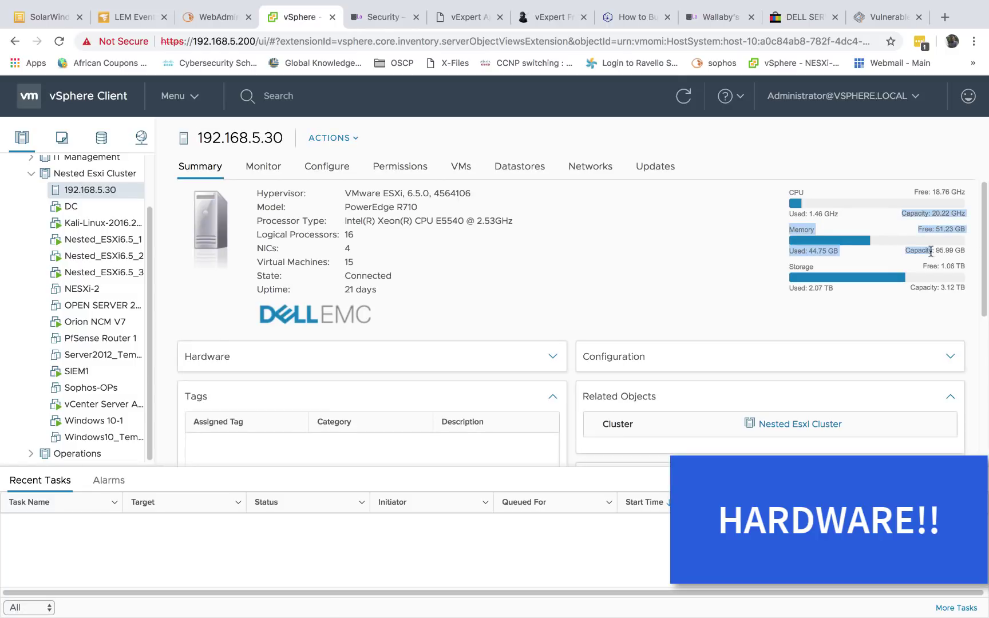
{"action": "left_click", "coordinate": [961, 251]}
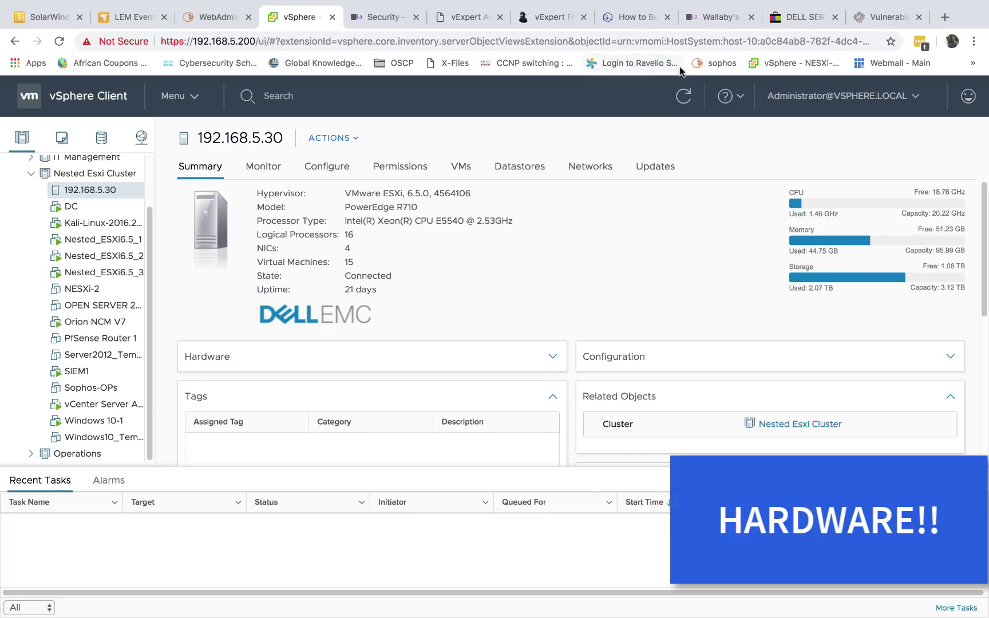
{"action": "left_click", "coordinate": [788, 20]}
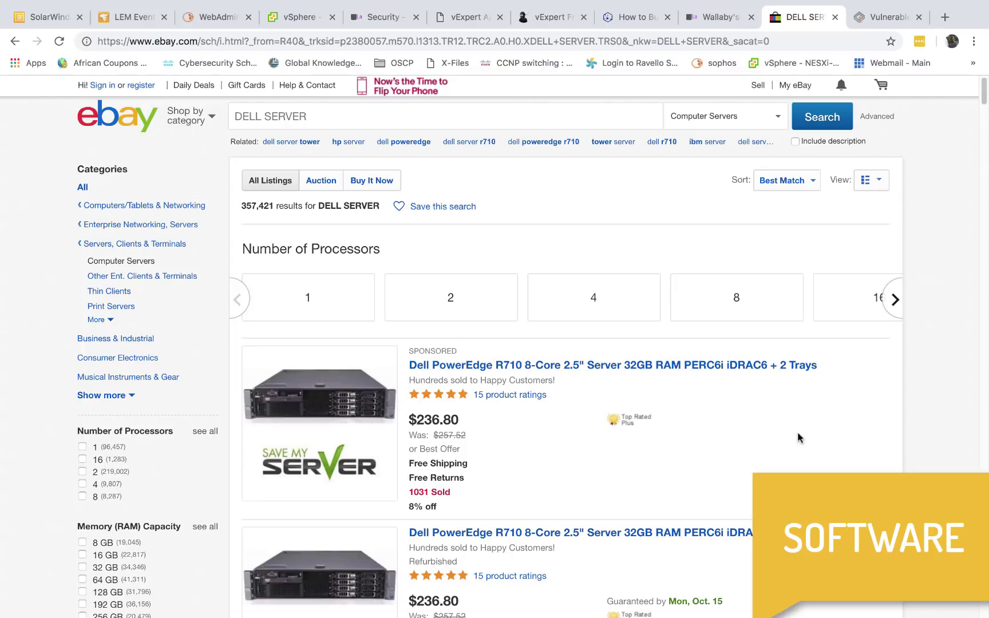
Note host 192.168.5.30's ESXi hypervisor version, then view the DC VM running Windows Server 2012
{"action": "left_click", "coordinate": [277, 10]}
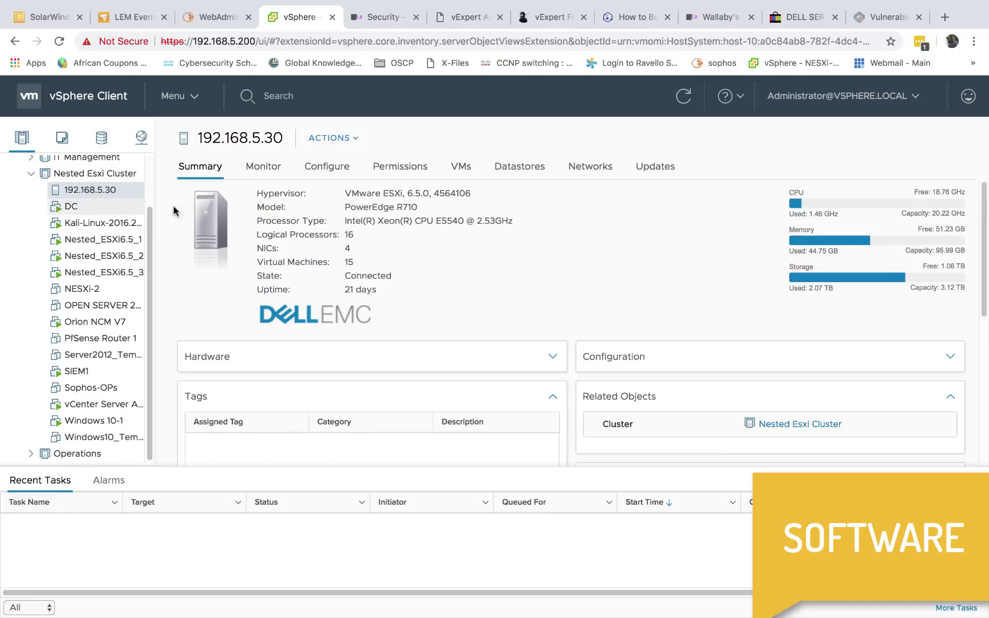
{"action": "left_click_drag", "start_coordinate": [478, 194], "coordinate": [343, 193]}
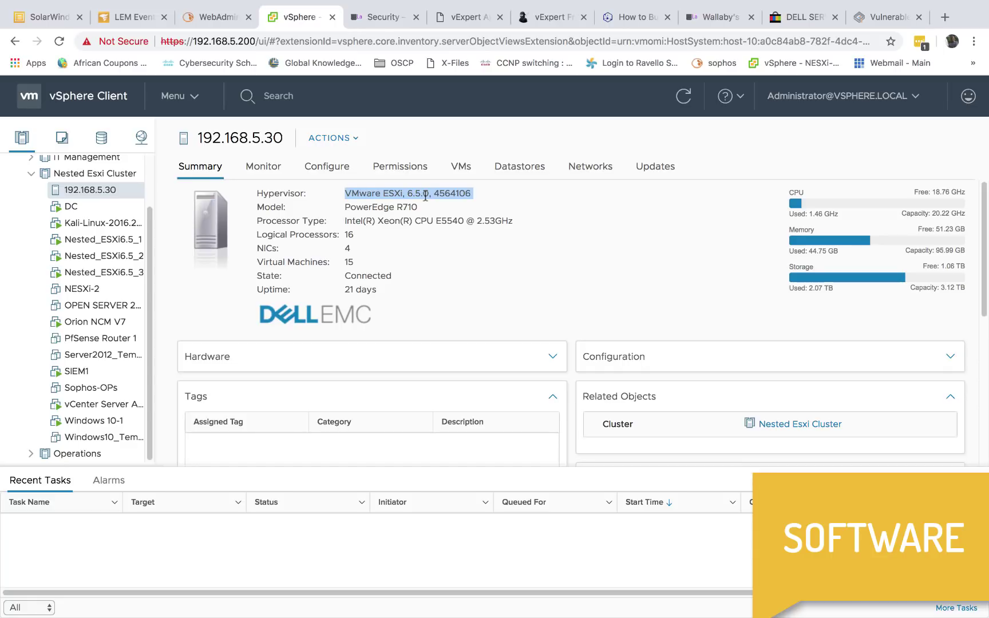
{"action": "left_click", "coordinate": [71, 207]}
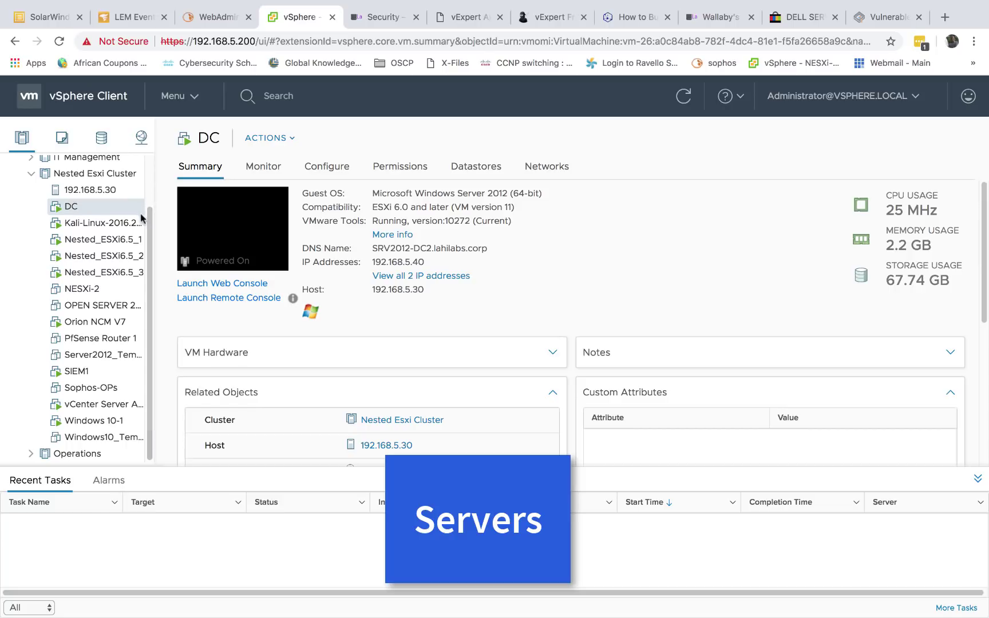
Look over the VM inventory tree, then bring up the lahigateway Sophos UTM 9 WebAdmin dashboard
{"action": "left_click_drag", "start_coordinate": [150, 221], "coordinate": [153, 195]}
{"action": "scroll", "coordinate": [154, 195], "scroll_direction": "up", "scroll_amount": 2}
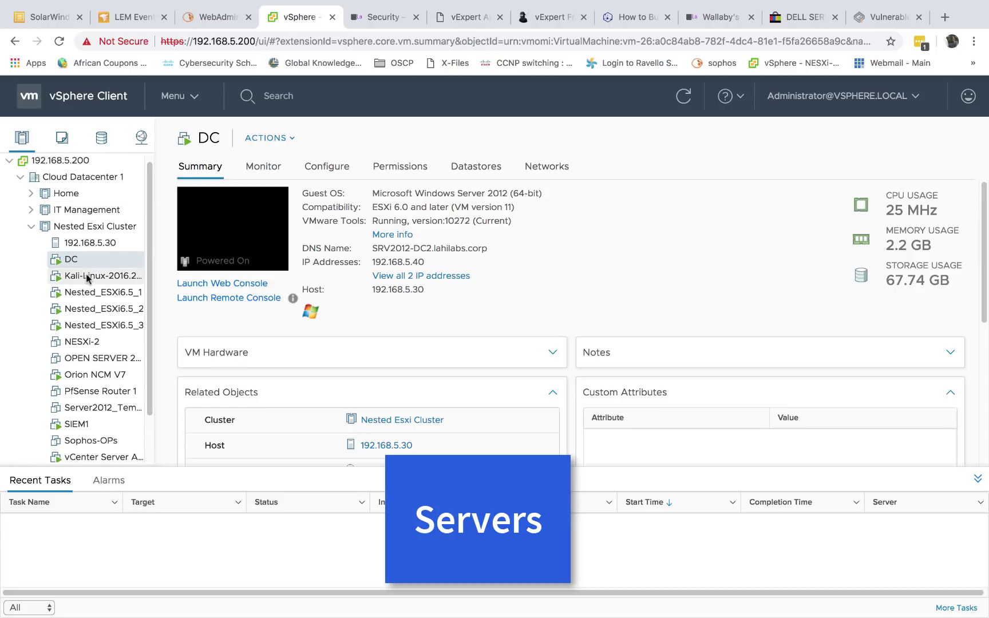
{"action": "scroll", "coordinate": [150, 240], "scroll_direction": "down", "scroll_amount": 2}
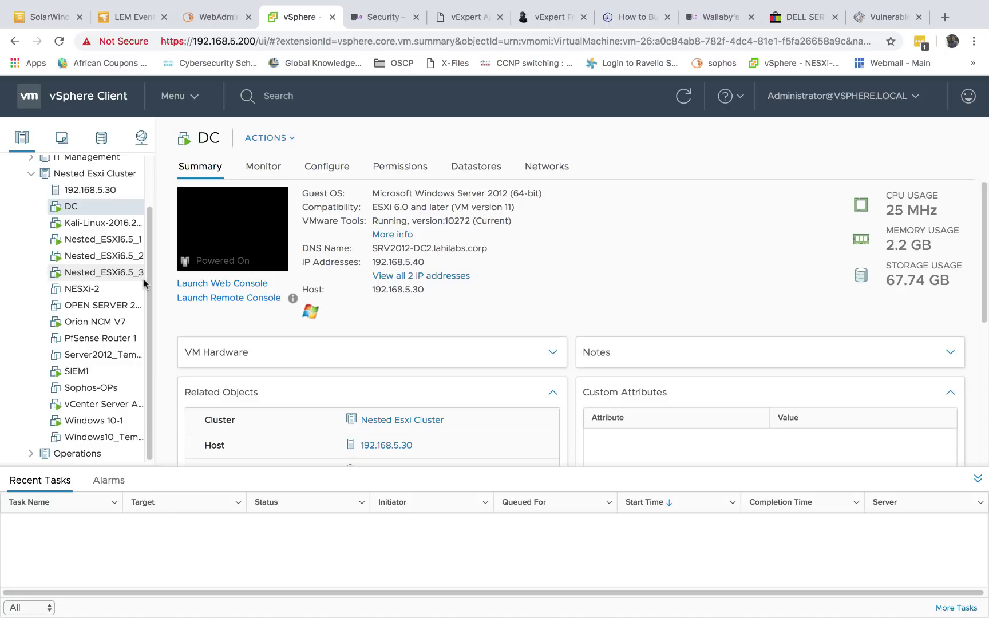
{"action": "left_click_drag", "start_coordinate": [149, 237], "coordinate": [152, 184]}
{"action": "scroll", "coordinate": [152, 184], "scroll_direction": "down", "scroll_amount": 2}
{"action": "scroll", "coordinate": [152, 184], "scroll_direction": "up", "scroll_amount": 2}
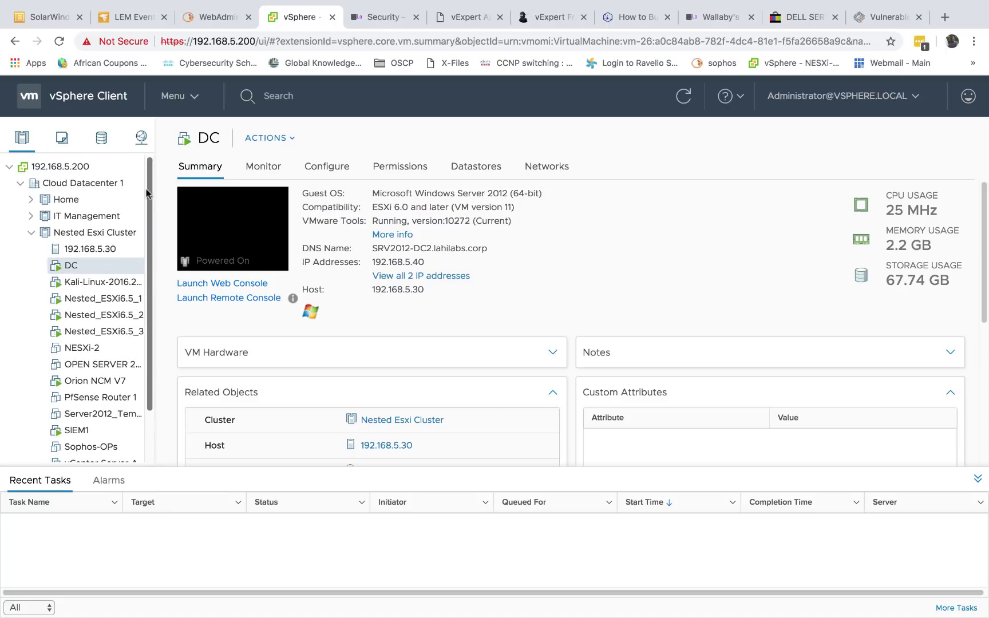
{"action": "scroll", "coordinate": [140, 279], "scroll_direction": "down", "scroll_amount": 3}
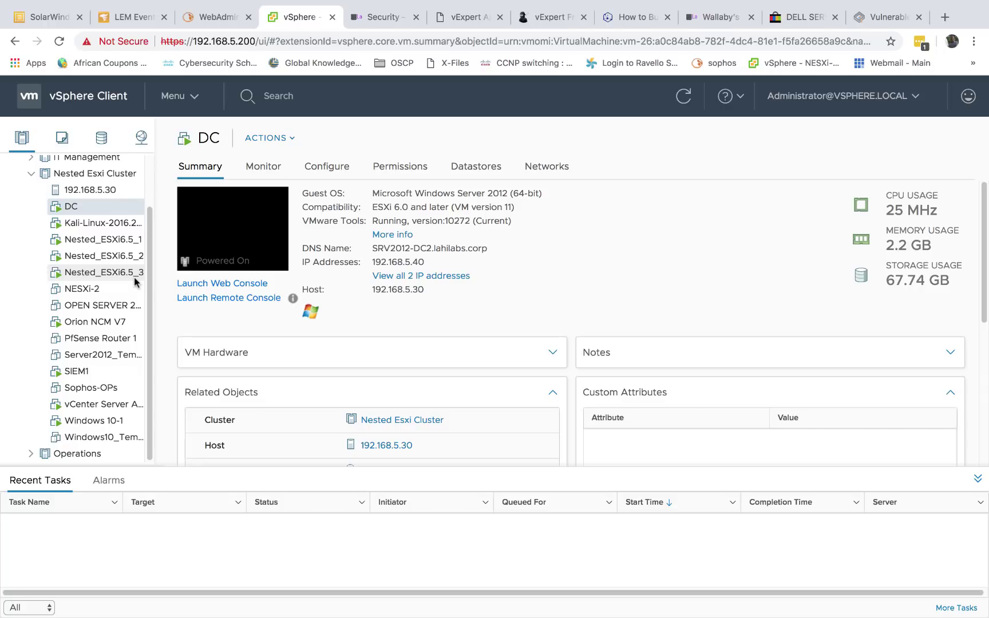
{"action": "left_click", "coordinate": [216, 16]}
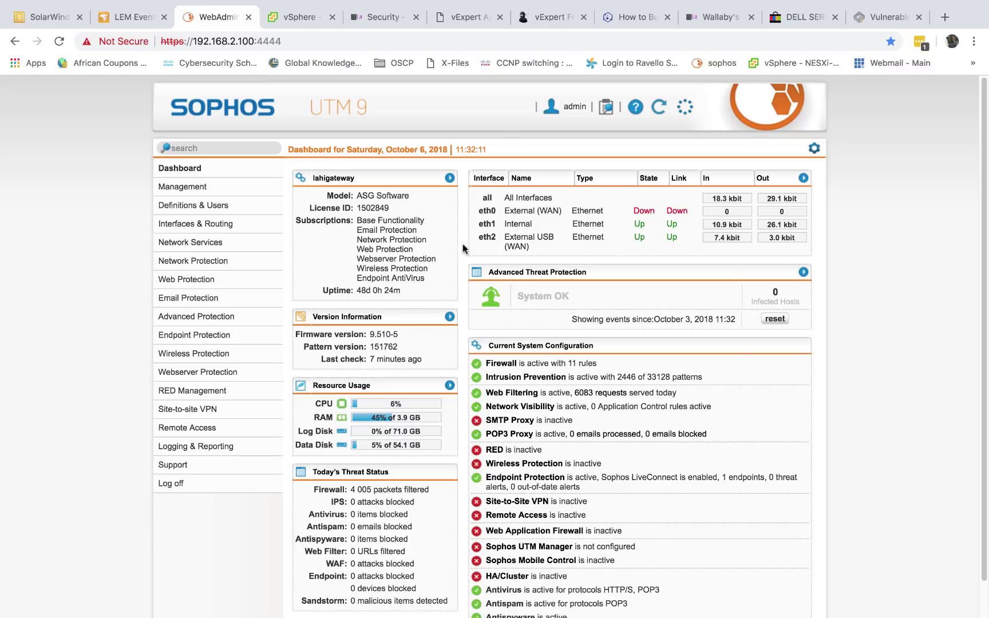
Return to the SolarWinds LEM All Threat Events monitor, now showing 2622 events
{"action": "left_click", "coordinate": [118, 19]}
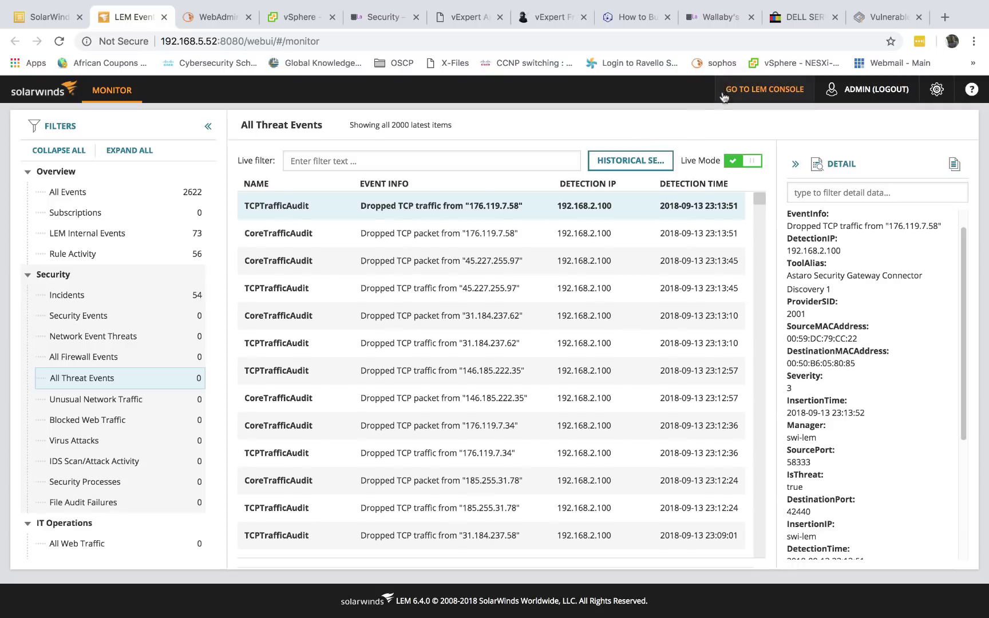
Point out '(Vulnhub CTF)' in the Wallaby's Nightmare walkthrough title, then show vulnhub.com's practice machines
{"action": "left_click", "coordinate": [721, 18]}
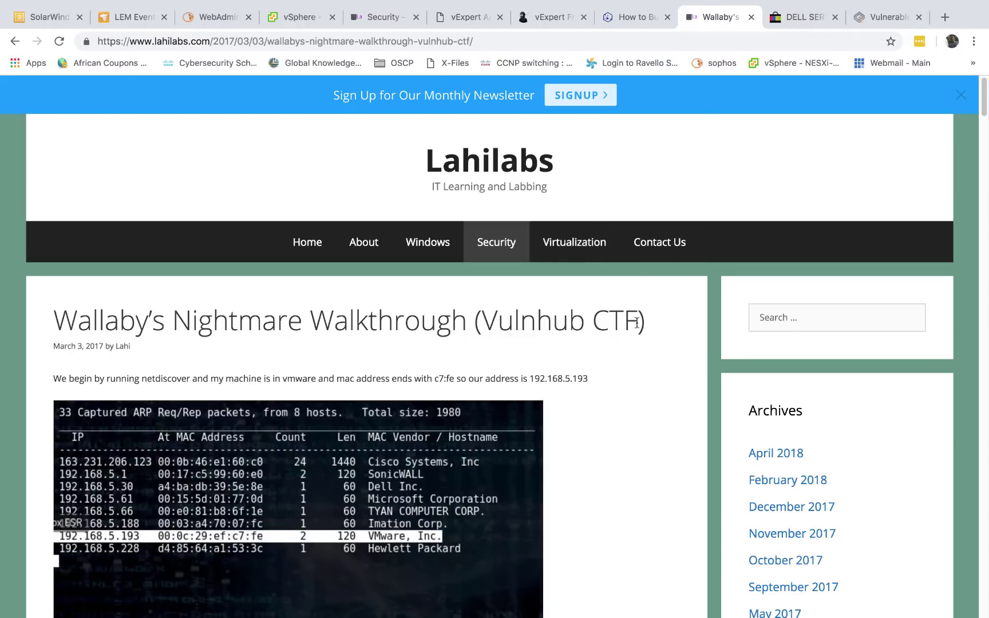
{"action": "left_click_drag", "start_coordinate": [636, 323], "coordinate": [466, 314]}
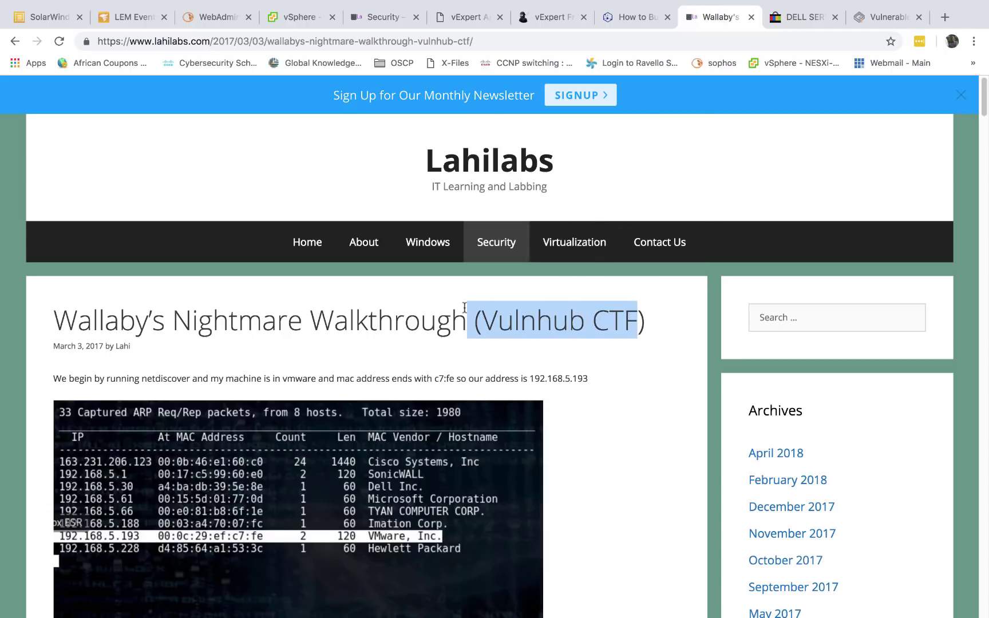
{"action": "left_click", "coordinate": [867, 18]}
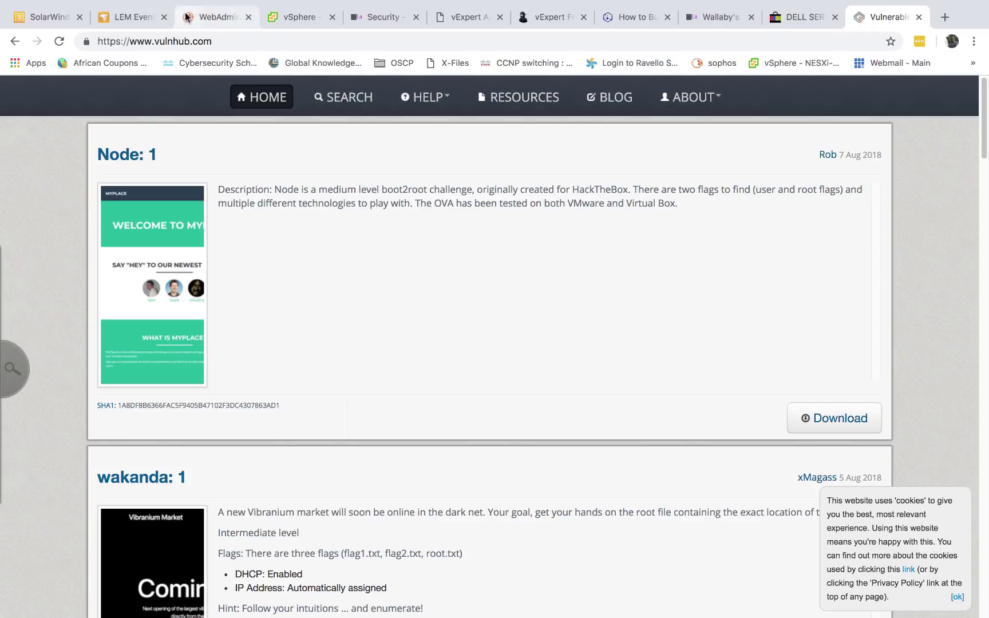
Inspect dropped-packet events from 176.119.7.58, 45.227.255.97 and 31.184.237.62, then return to WebAdmin
{"action": "left_click", "coordinate": [130, 14]}
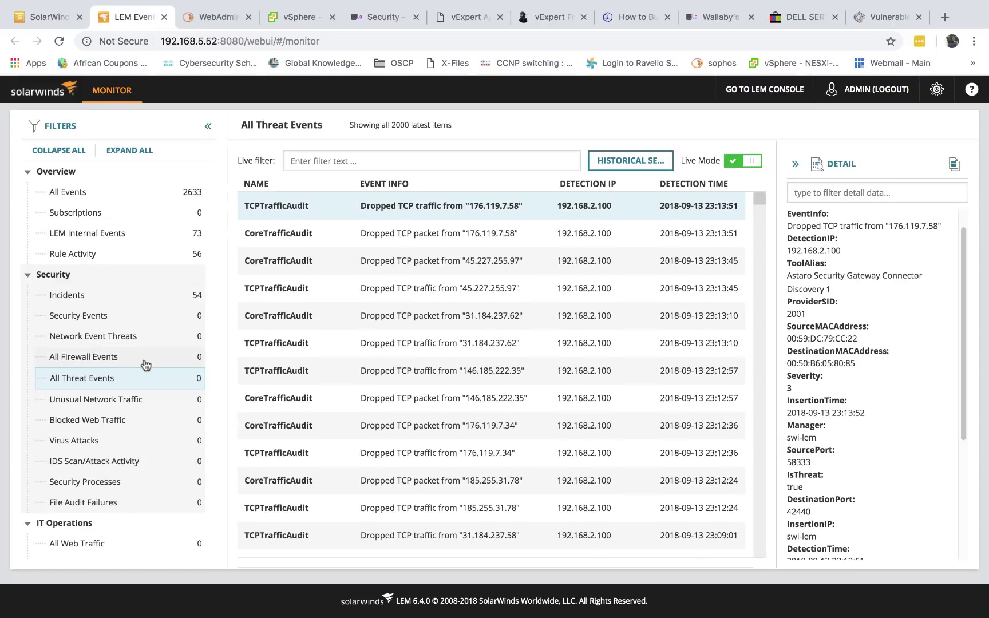
{"action": "left_click", "coordinate": [467, 233]}
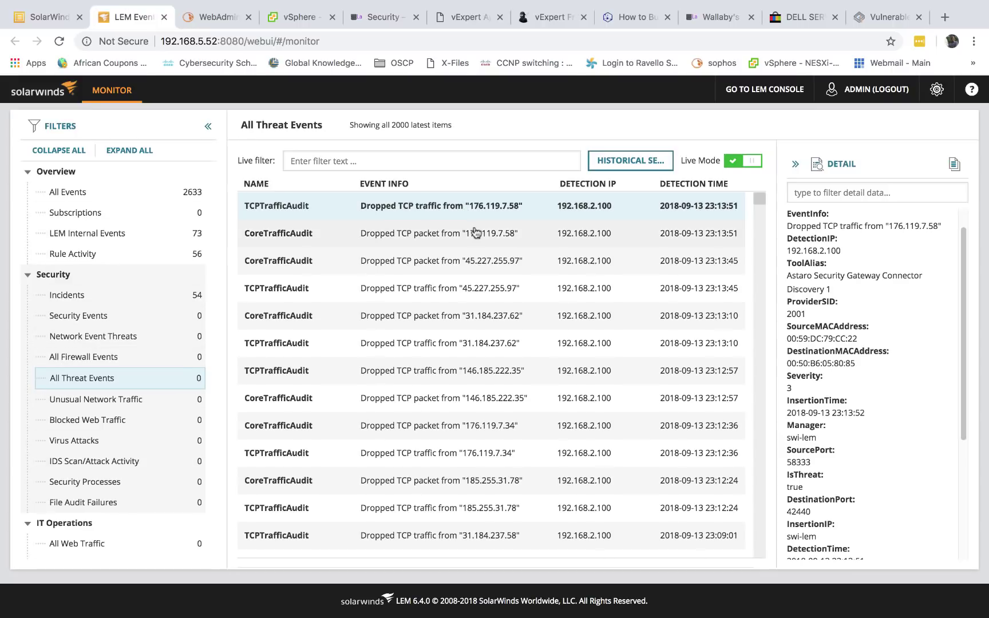
{"action": "left_click", "coordinate": [456, 262]}
{"action": "left_click", "coordinate": [455, 289]}
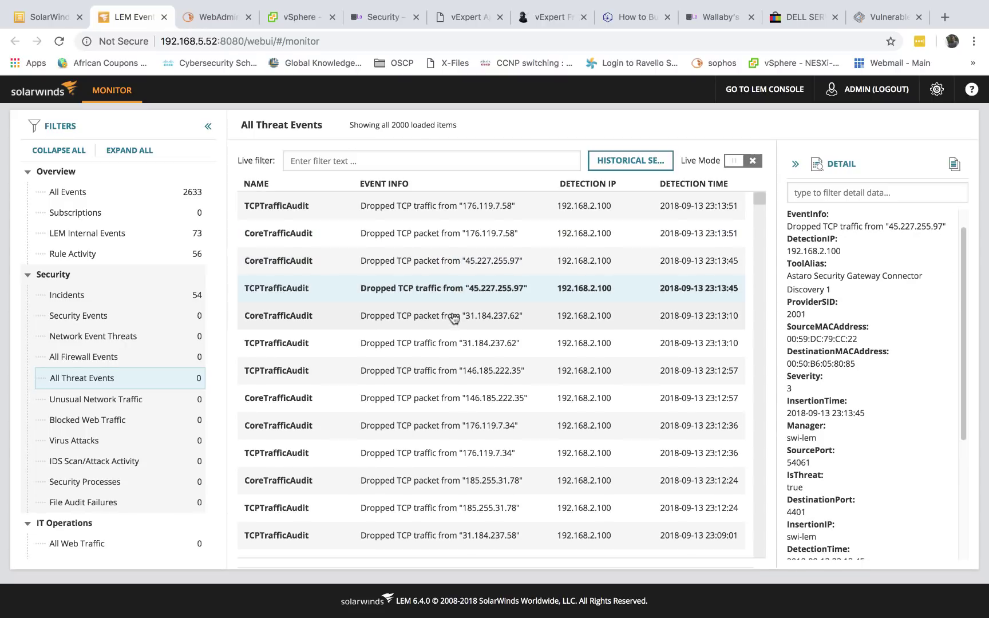
{"action": "left_click", "coordinate": [454, 317]}
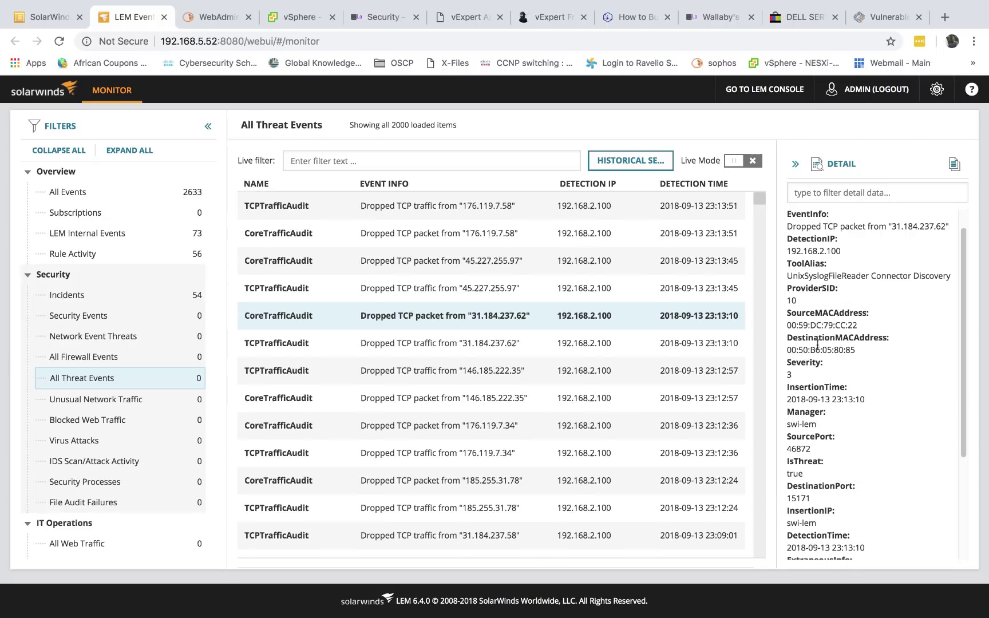
{"action": "scroll", "coordinate": [836, 361], "scroll_direction": "up", "scroll_amount": 1}
{"action": "scroll", "coordinate": [837, 364], "scroll_direction": "down", "scroll_amount": 5}
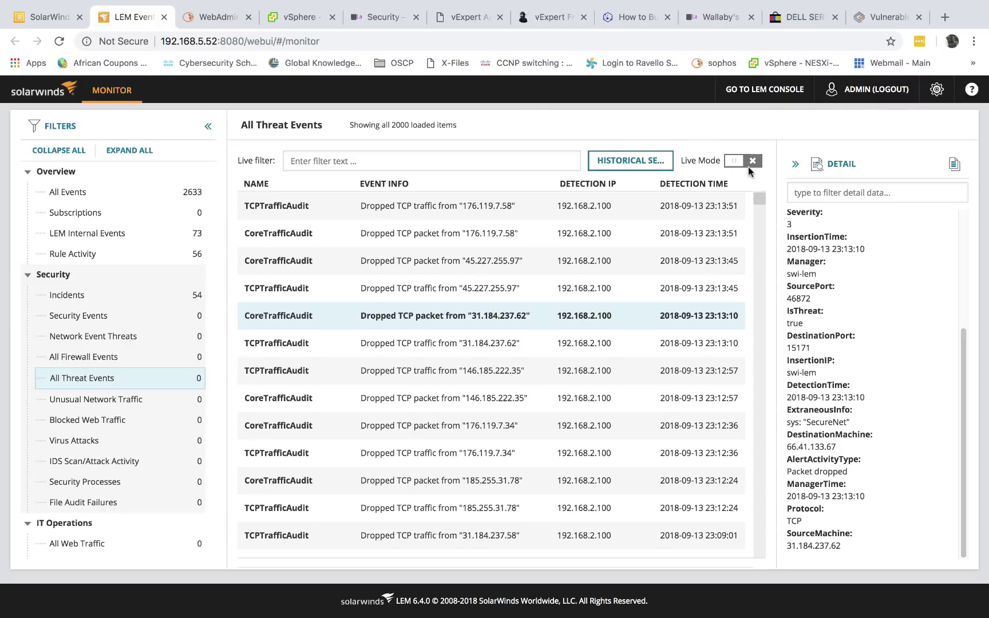
{"action": "left_click", "coordinate": [873, 17]}
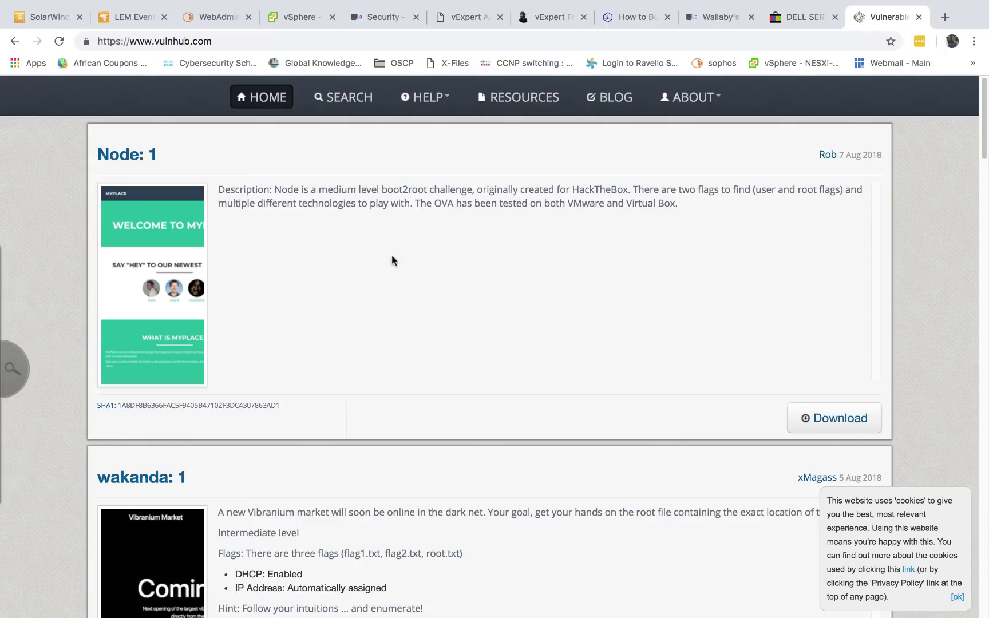
{"action": "left_click", "coordinate": [221, 21]}
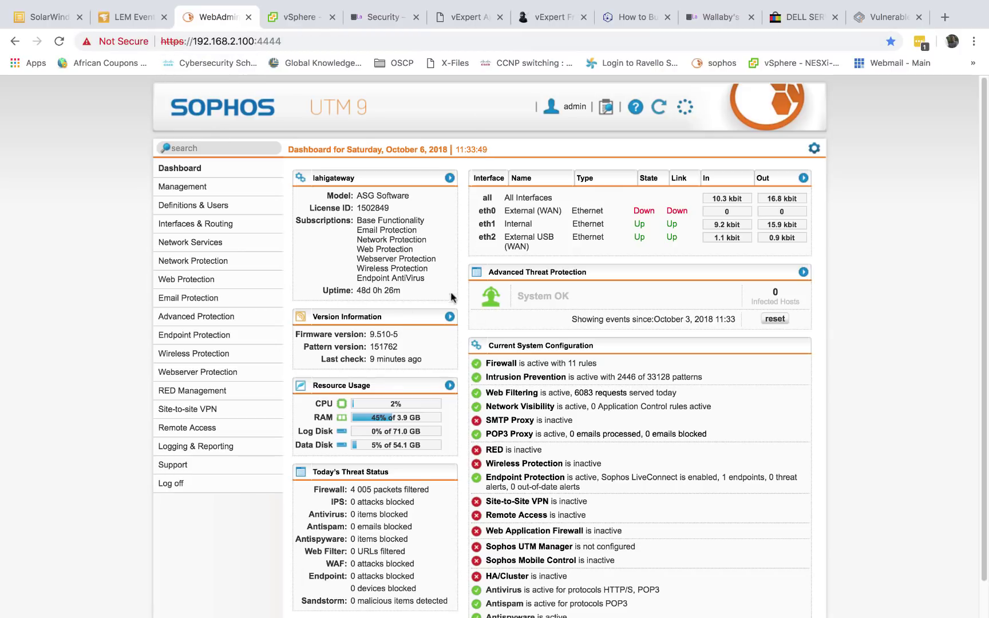
Return to the DC VM summary, using 2.28 GB memory and 67.74 GB storage
{"action": "left_click", "coordinate": [309, 18]}
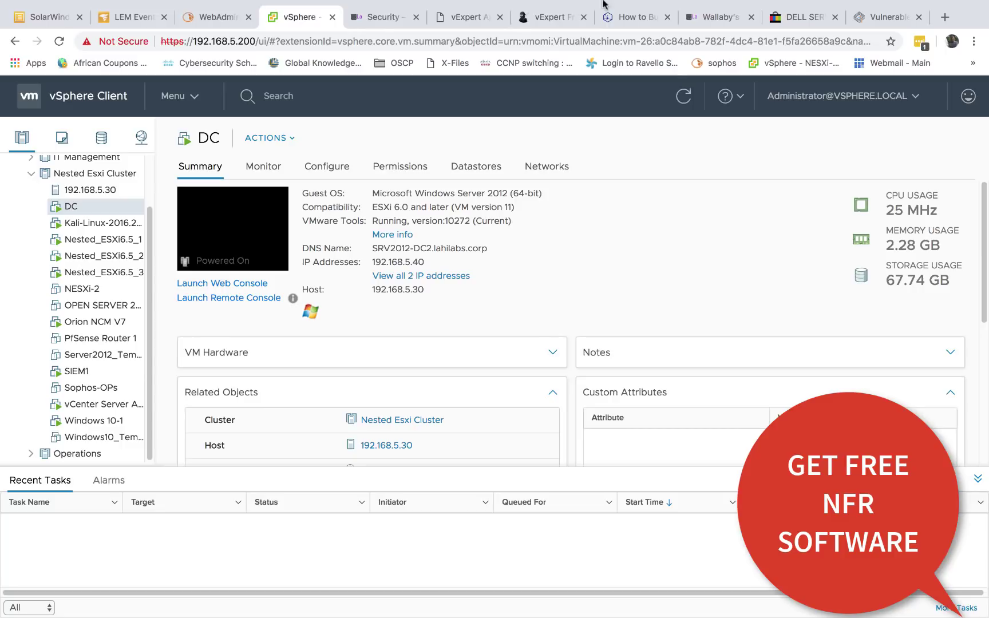
Bring up the vExpert welcome page and scroll through its Program Benefits list
{"action": "left_click", "coordinate": [484, 17]}
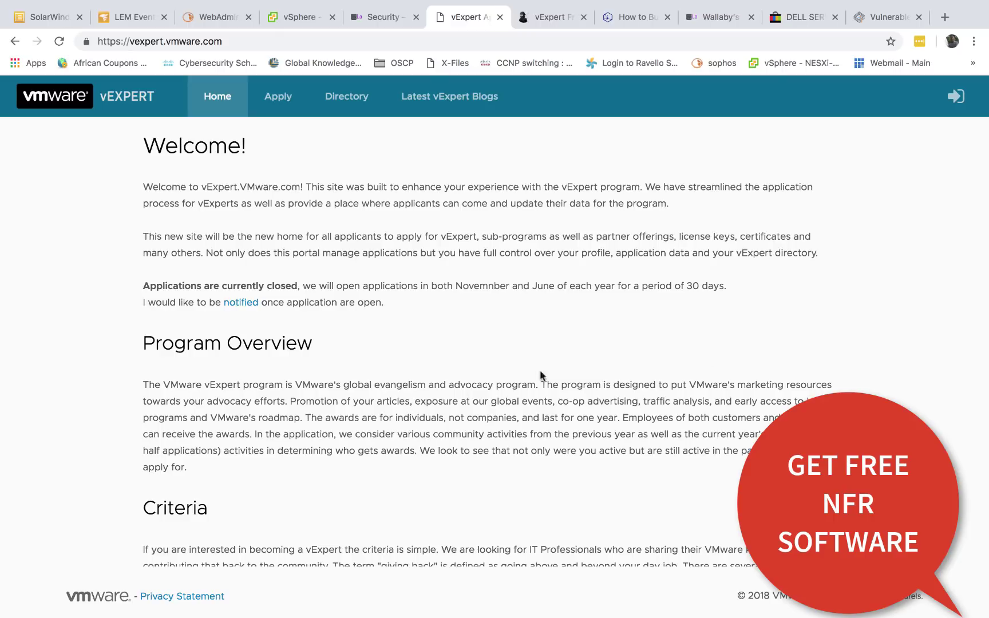
{"action": "scroll", "coordinate": [402, 343], "scroll_direction": "down", "scroll_amount": 10}
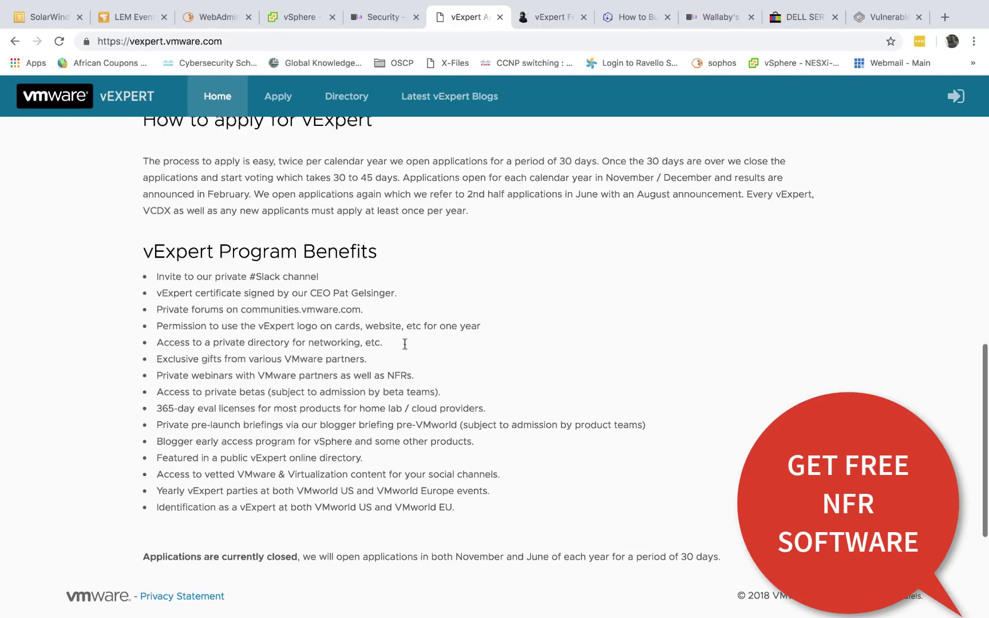
{"action": "scroll", "coordinate": [405, 344], "scroll_direction": "up", "scroll_amount": 10}
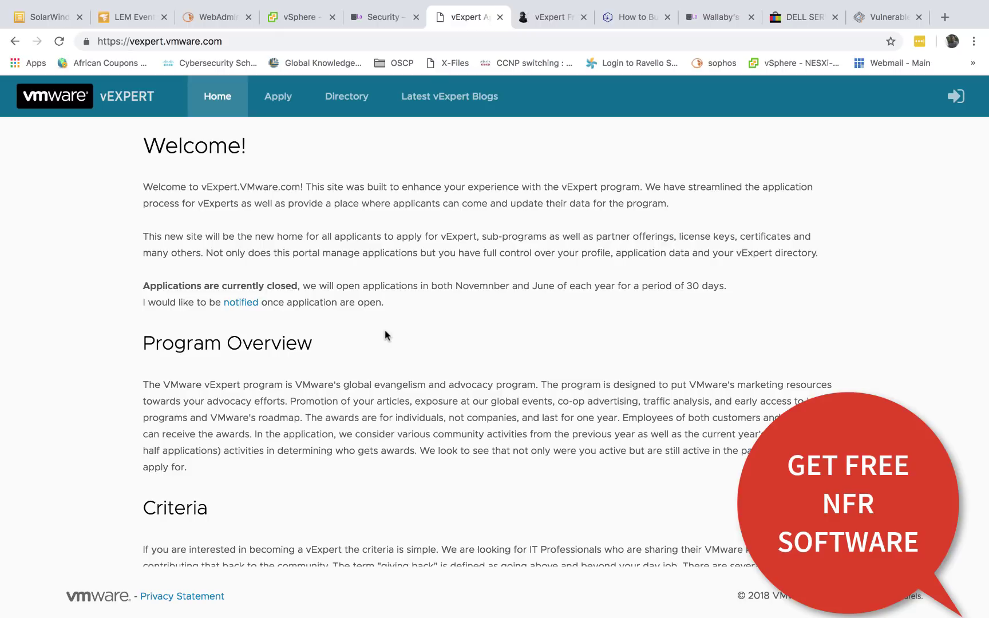
Browse the vStellar freebies table of NFR offers like ControlUp, Nakivo Backup and NexentaConnect for VSAN
{"action": "left_click", "coordinate": [543, 22]}
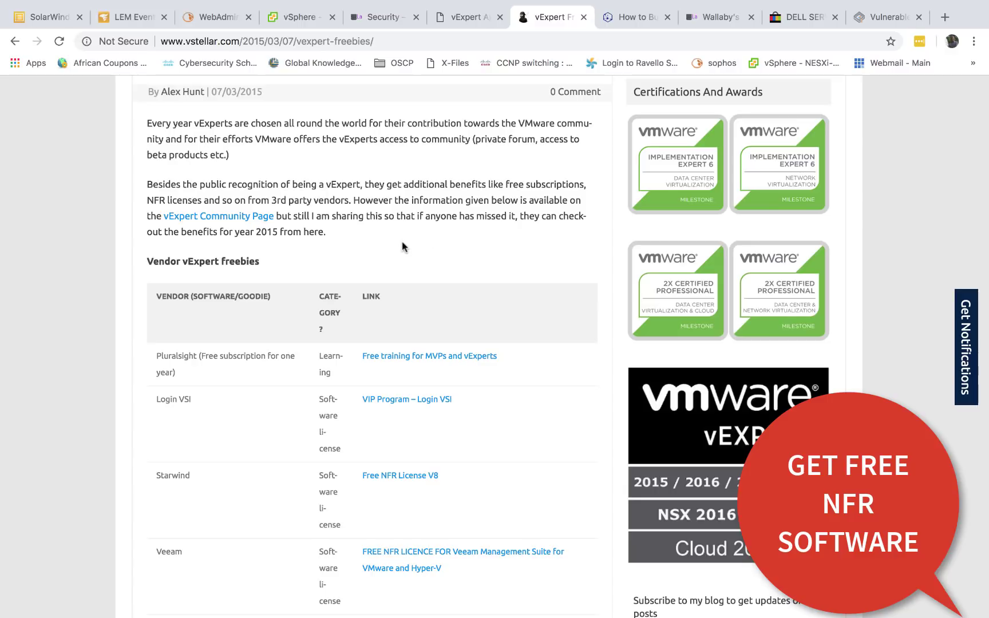
{"action": "scroll", "coordinate": [403, 249], "scroll_direction": "down", "scroll_amount": 5}
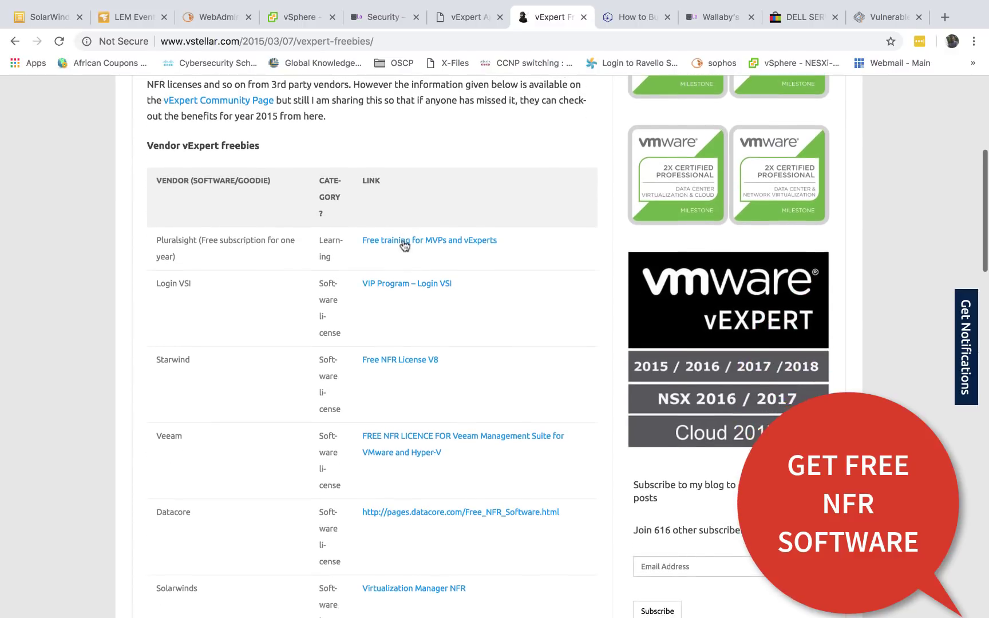
{"action": "scroll", "coordinate": [403, 243], "scroll_direction": "down", "scroll_amount": 14}
{"action": "scroll", "coordinate": [404, 240], "scroll_direction": "down", "scroll_amount": 5}
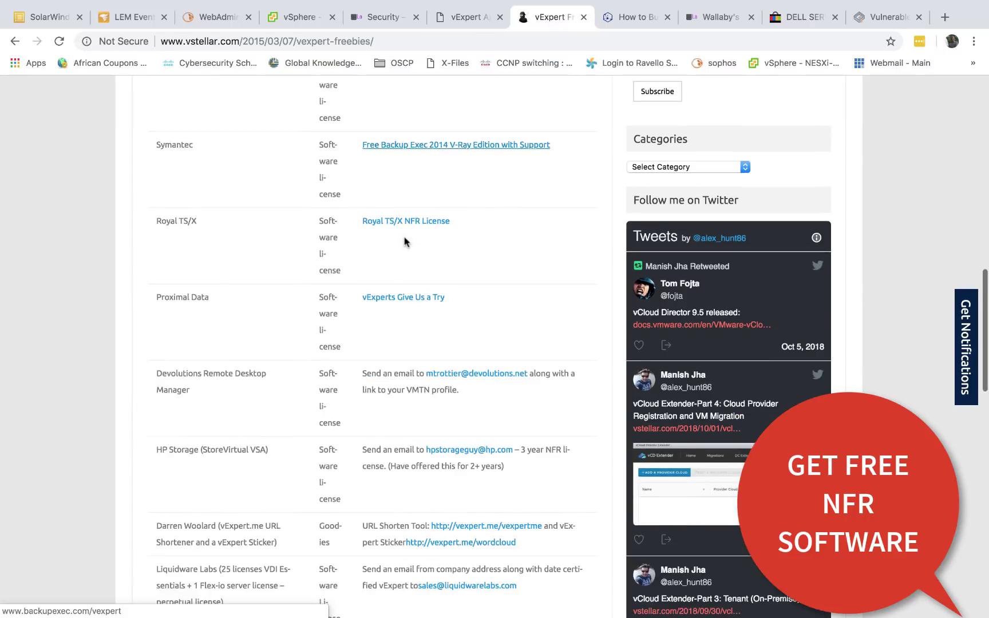
{"action": "scroll", "coordinate": [405, 236], "scroll_direction": "down", "scroll_amount": 1}
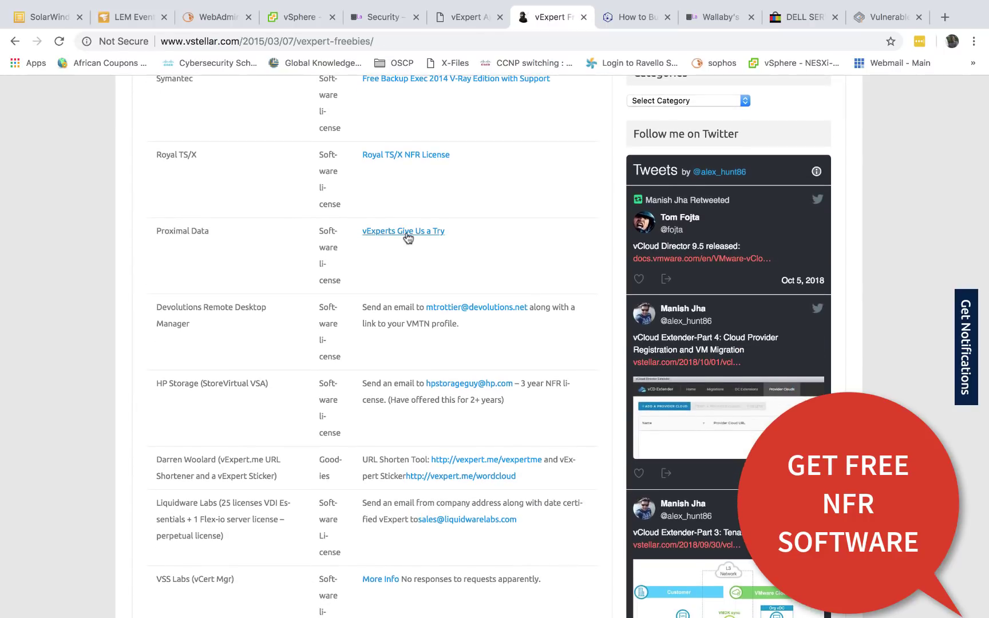
{"action": "scroll", "coordinate": [408, 237], "scroll_direction": "down", "scroll_amount": 4}
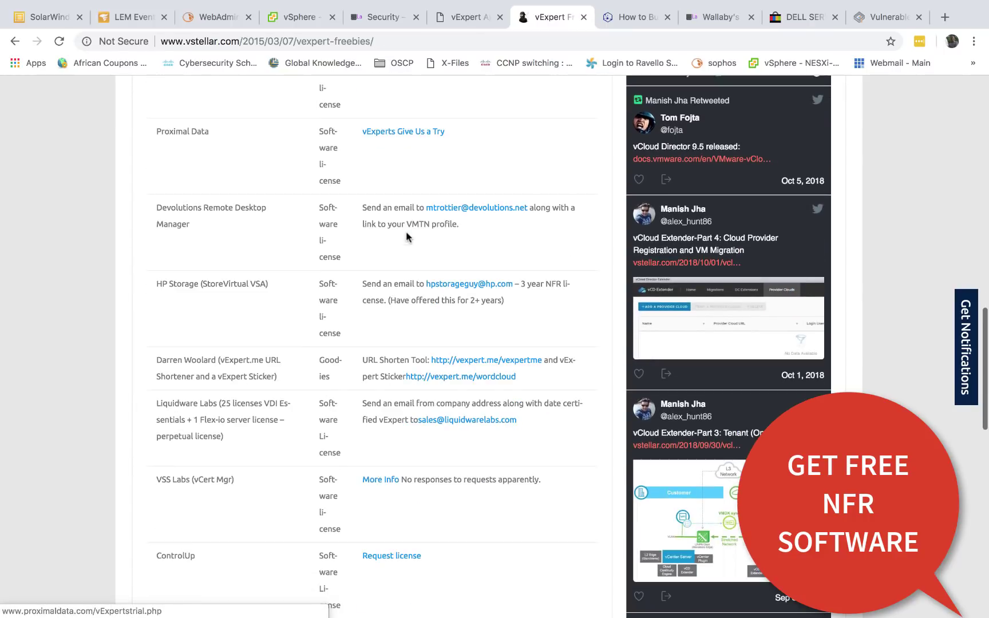
{"action": "scroll", "coordinate": [419, 253], "scroll_direction": "down", "scroll_amount": 7}
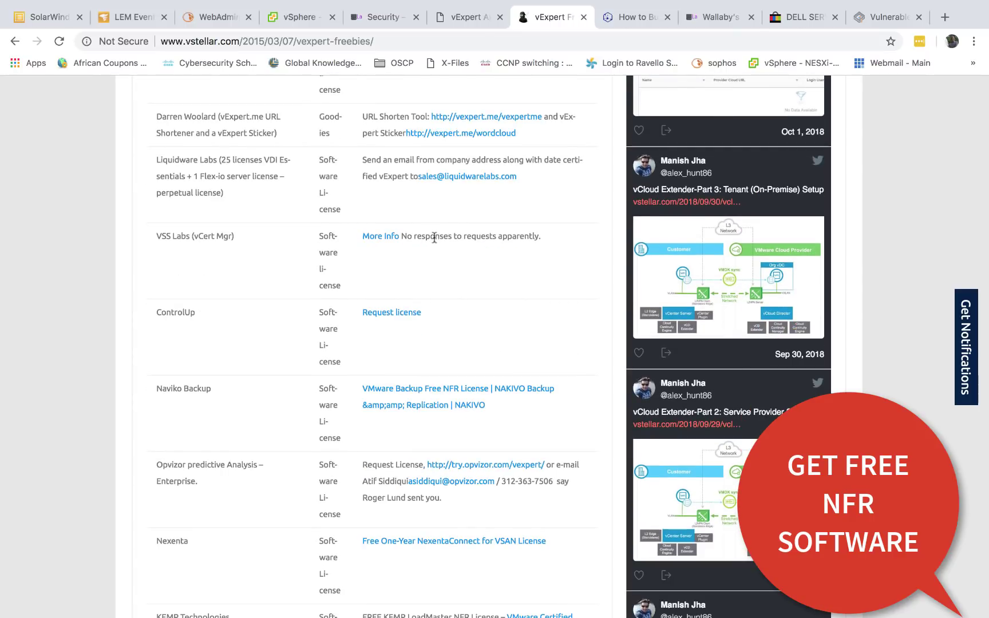
{"action": "scroll", "coordinate": [435, 237], "scroll_direction": "down", "scroll_amount": 12}
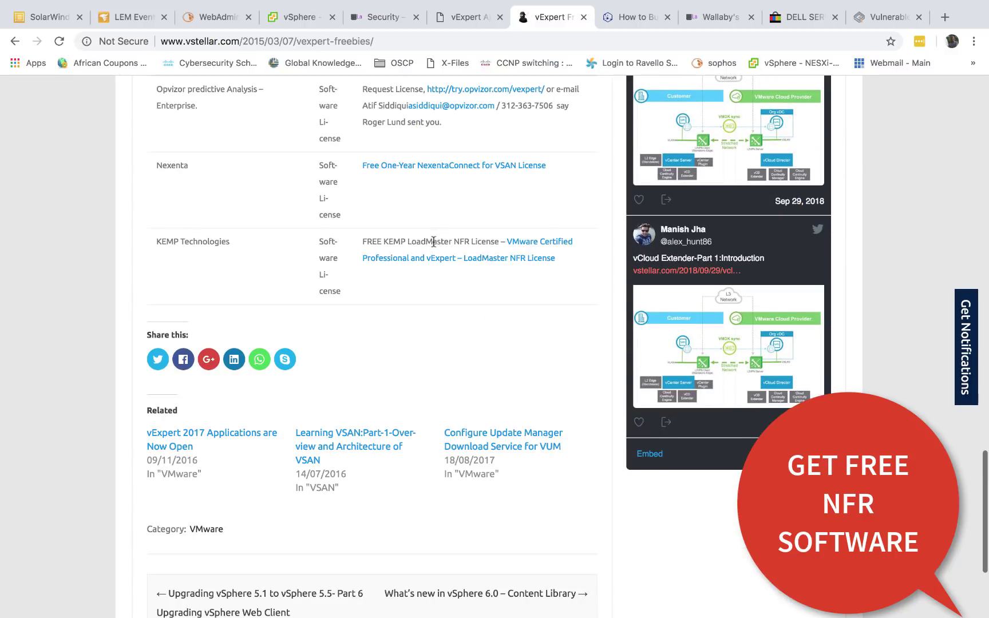
{"action": "scroll", "coordinate": [434, 241], "scroll_direction": "up", "scroll_amount": 20}
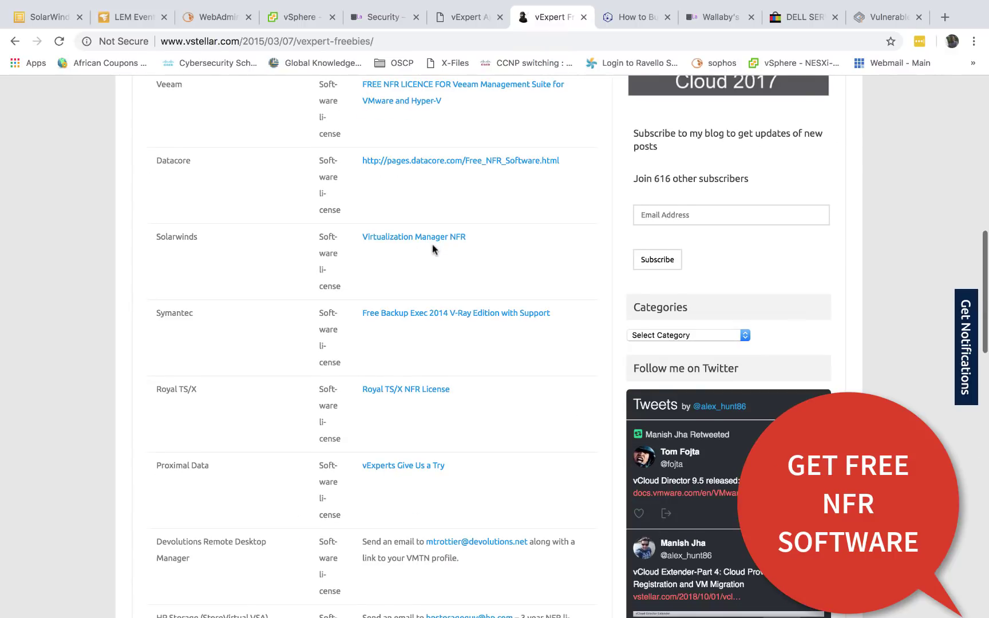
{"action": "scroll", "coordinate": [434, 250], "scroll_direction": "up", "scroll_amount": 8}
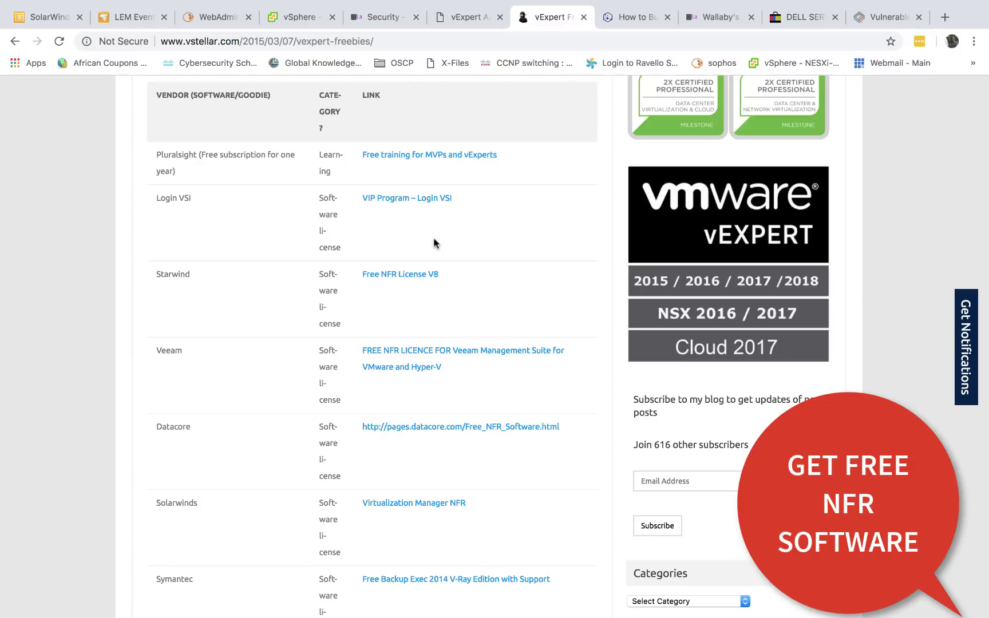
{"action": "scroll", "coordinate": [434, 244], "scroll_direction": "up", "scroll_amount": 7}
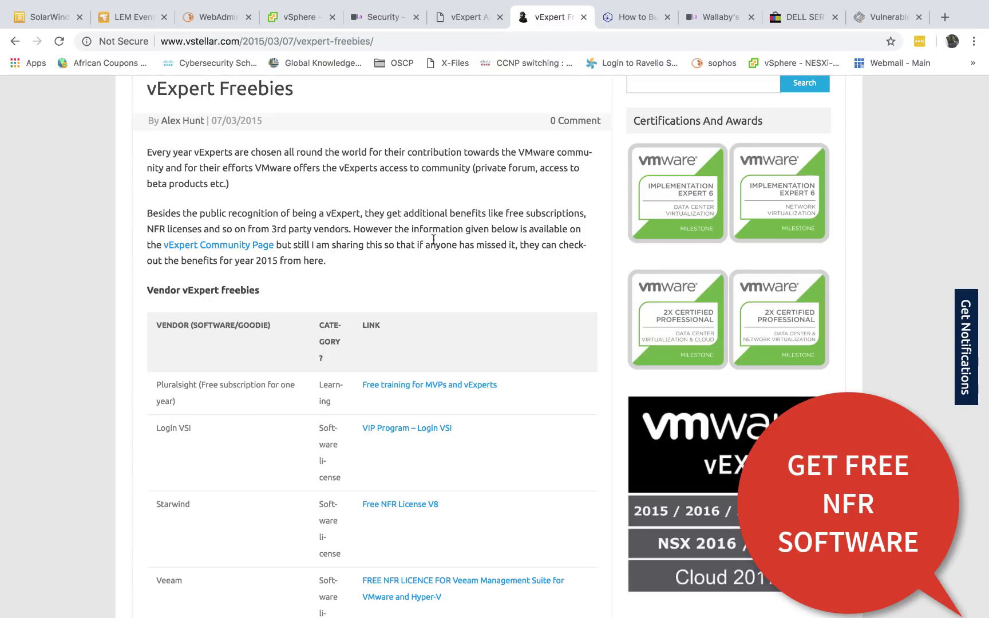
{"action": "scroll", "coordinate": [471, 298], "scroll_direction": "down", "scroll_amount": 7}
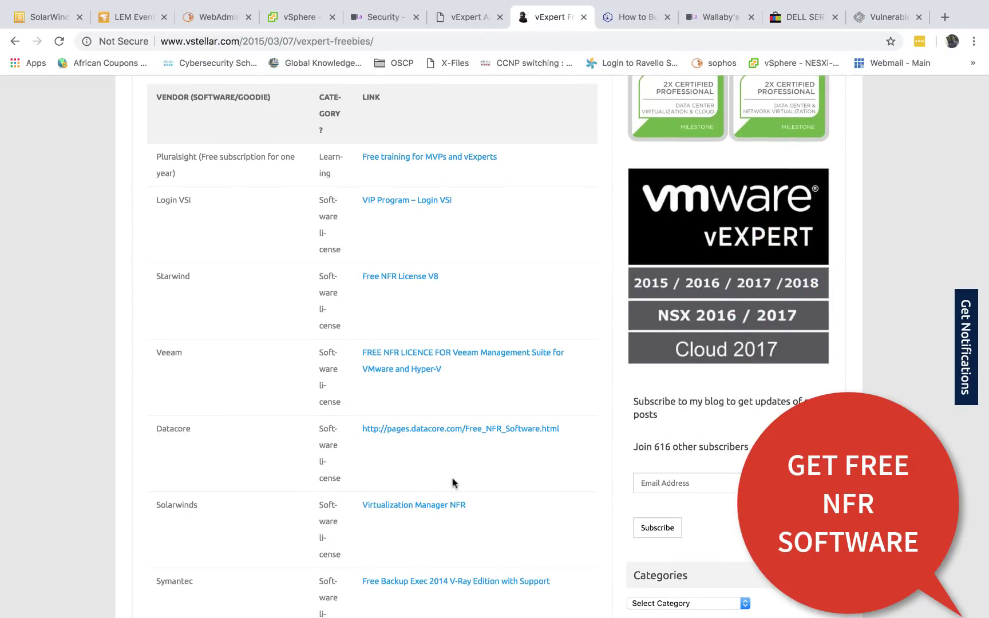
{"action": "scroll", "coordinate": [452, 475], "scroll_direction": "down", "scroll_amount": 3}
{"action": "scroll", "coordinate": [417, 473], "scroll_direction": "down", "scroll_amount": 6}
{"action": "scroll", "coordinate": [418, 475], "scroll_direction": "down", "scroll_amount": 20}
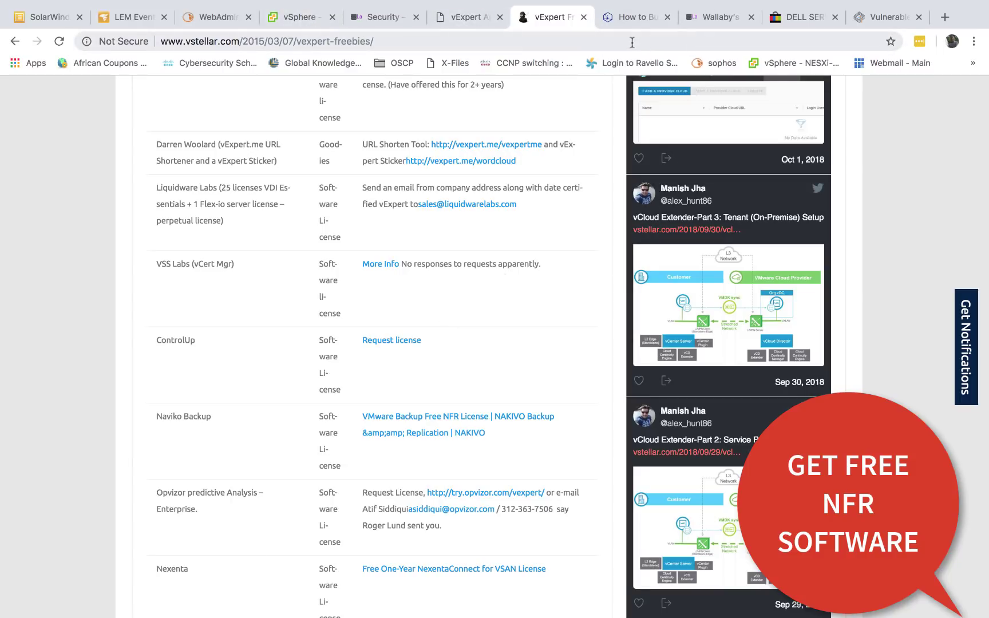
From the Wallaby's Nightmare walkthrough, load the Lahilabs home page, then return to the vExpert freebies post
{"action": "left_click", "coordinate": [697, 16]}
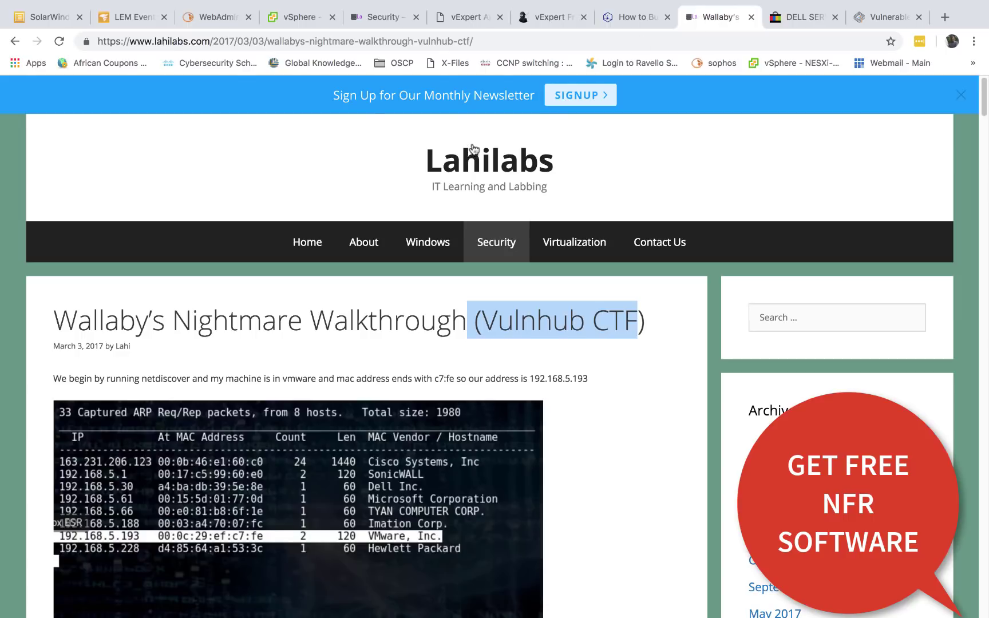
{"action": "left_click", "coordinate": [473, 161]}
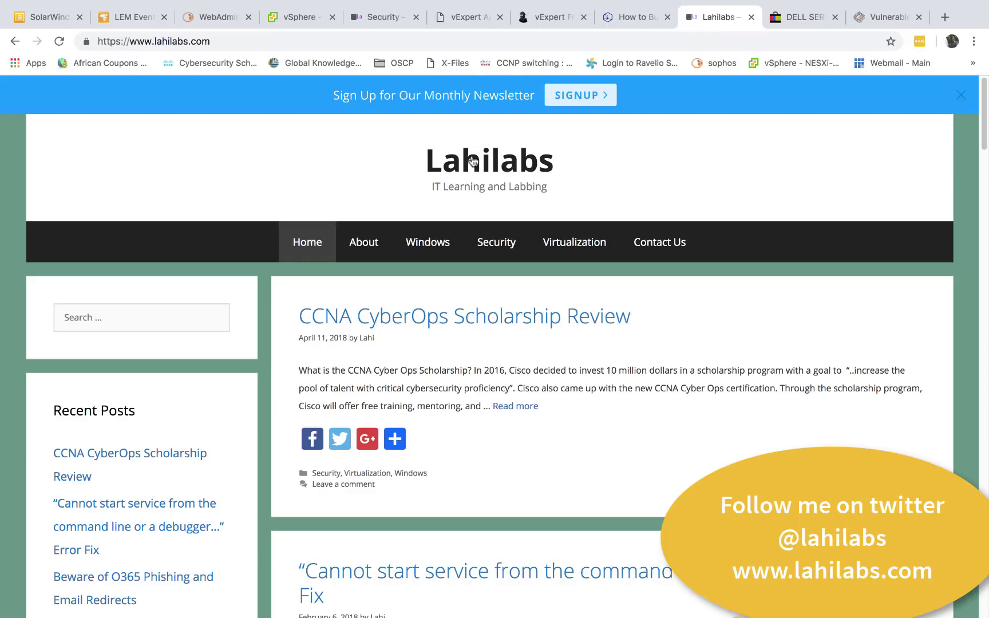
{"action": "left_click", "coordinate": [547, 16]}
Scroll down vStellar's vExpert freebies post to its end
{"action": "scroll", "coordinate": [475, 304], "scroll_direction": "up", "scroll_amount": 5}
{"action": "scroll", "coordinate": [475, 312], "scroll_direction": "down", "scroll_amount": 7}
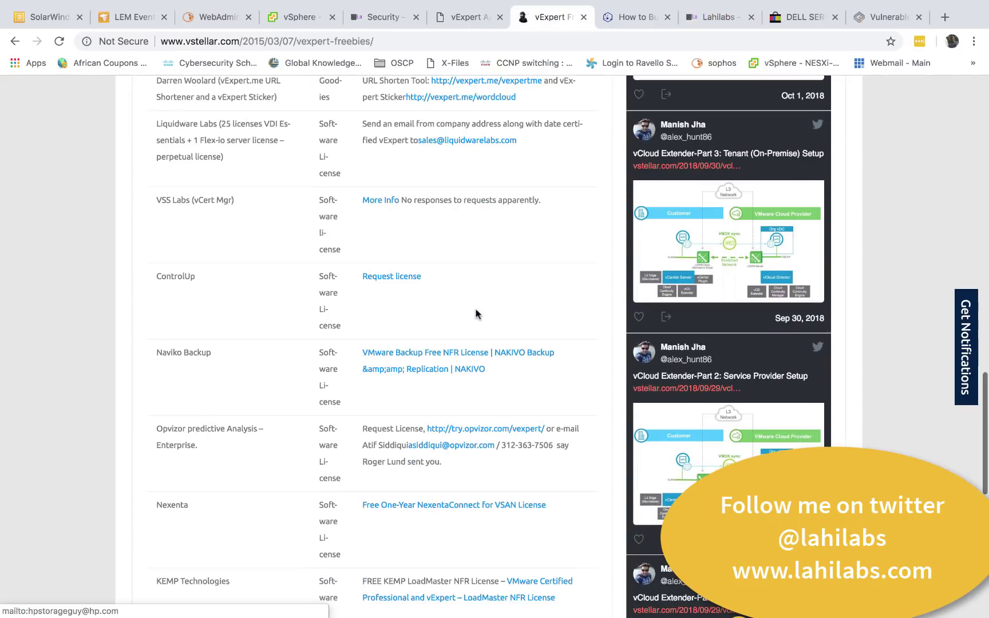
{"action": "mouse_move", "coordinate": [461, 613]}
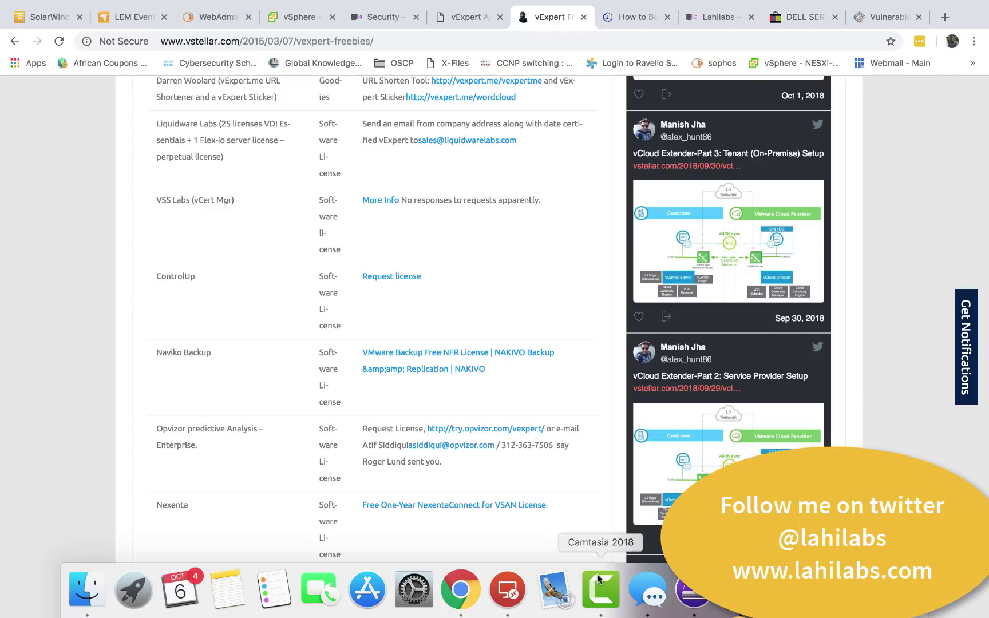
{"action": "scroll", "coordinate": [492, 255], "scroll_direction": "down", "scroll_amount": 15}
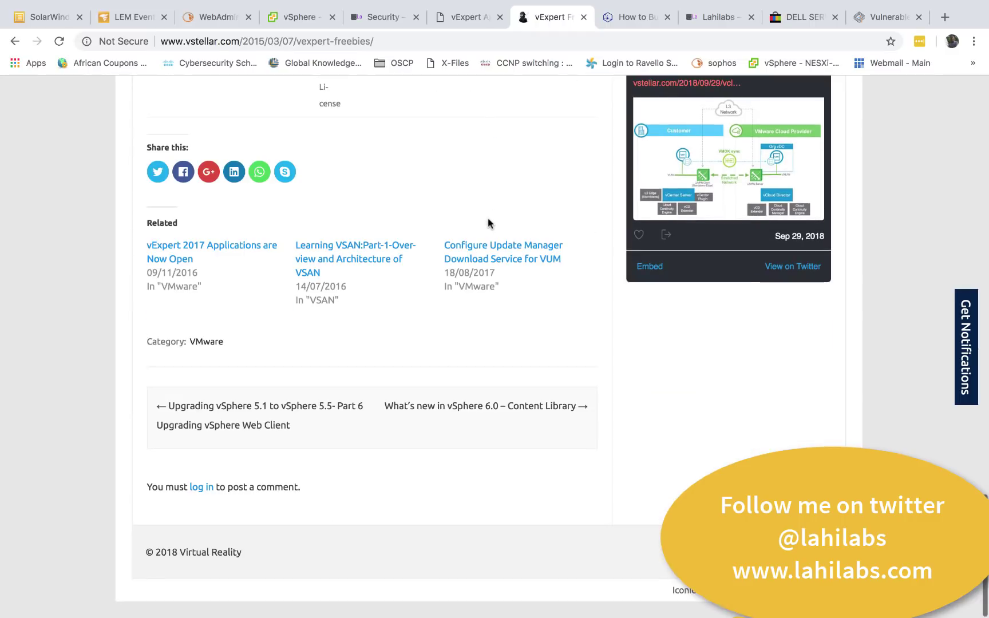
Select the vExpert portal's web address, then return to the SolarWinds LEM All Threat Events monitor
{"action": "left_click", "coordinate": [466, 17]}
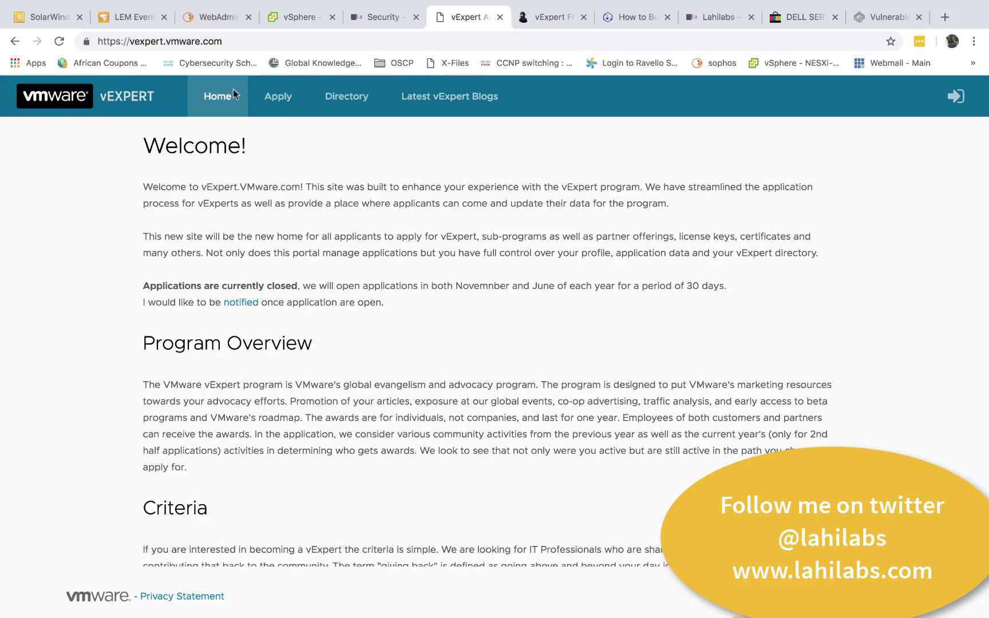
{"action": "left_click_drag", "start_coordinate": [238, 39], "coordinate": [75, 40]}
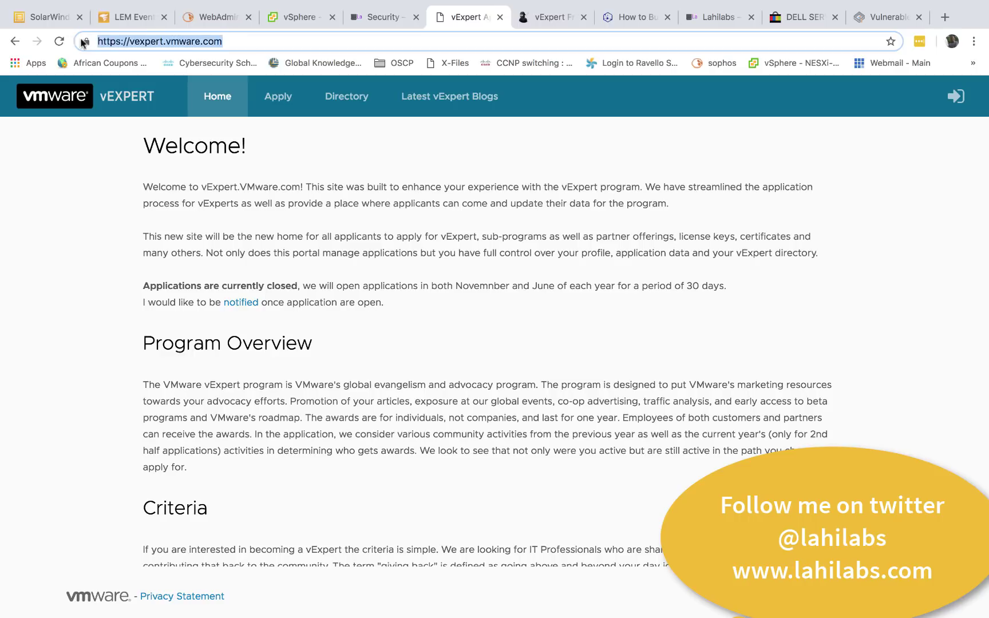
{"action": "left_click", "coordinate": [226, 41]}
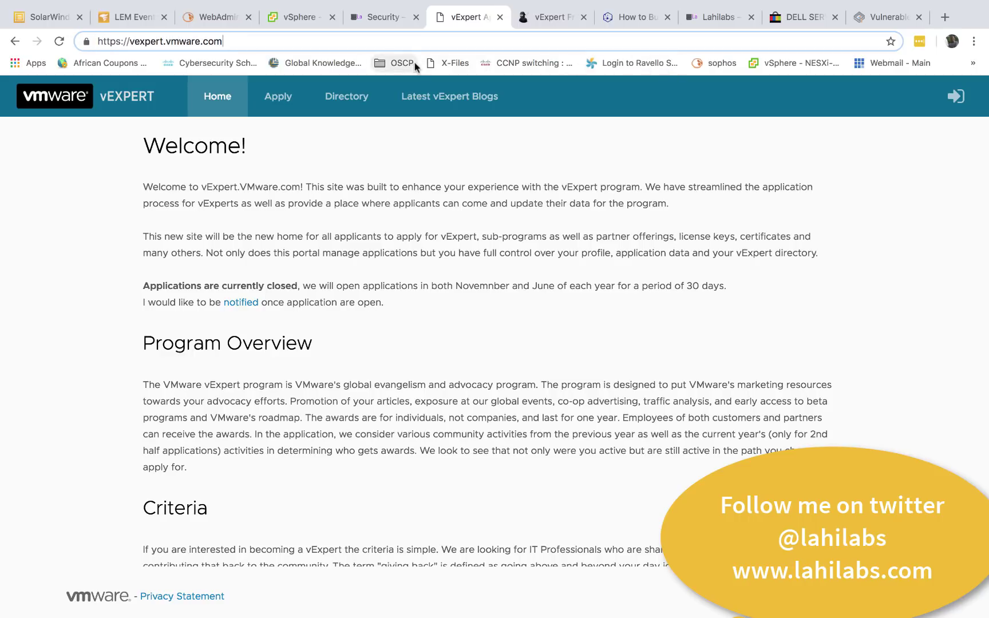
{"action": "left_click", "coordinate": [125, 16]}
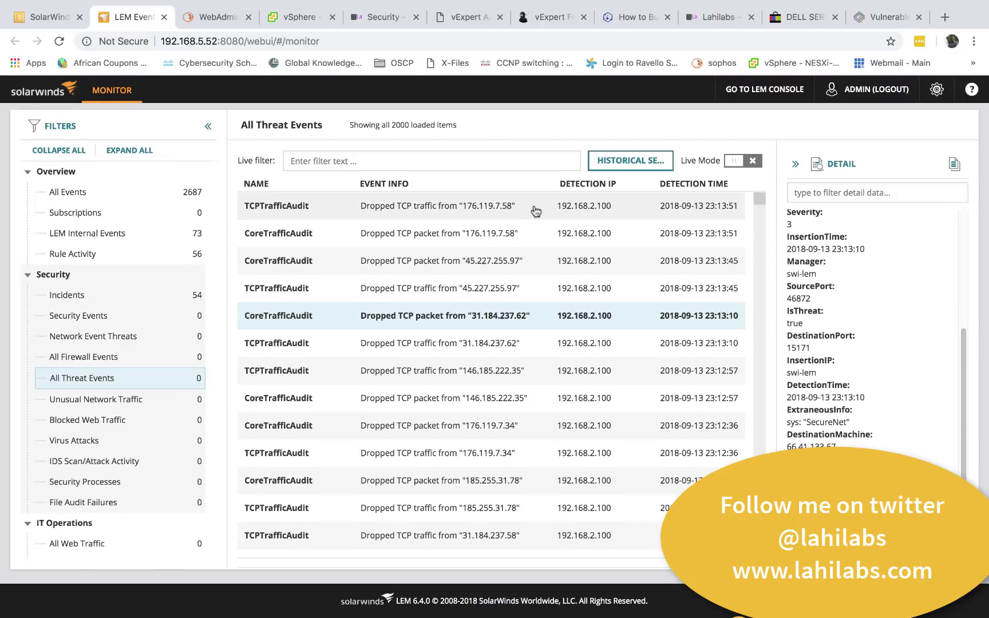